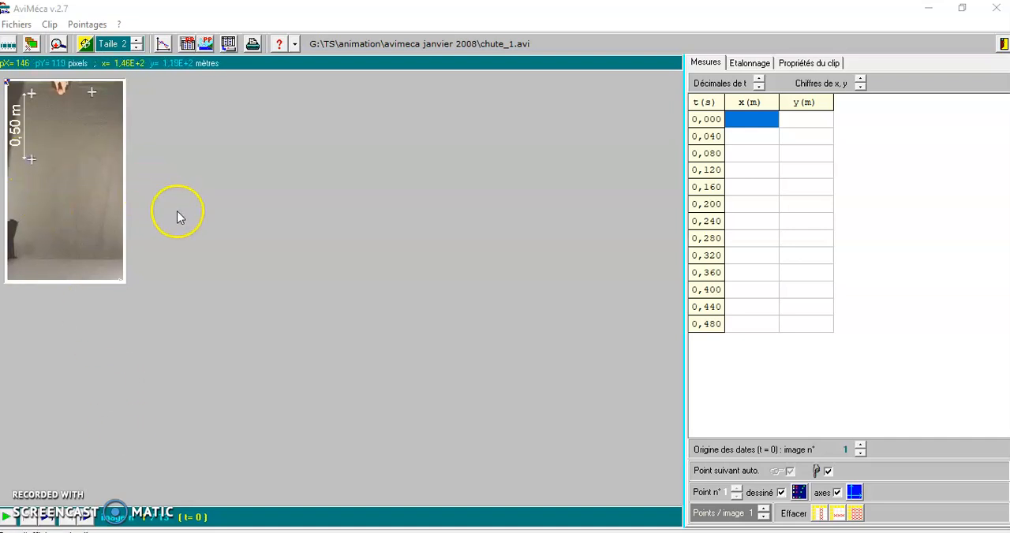
pyautogui.click(17, 24)
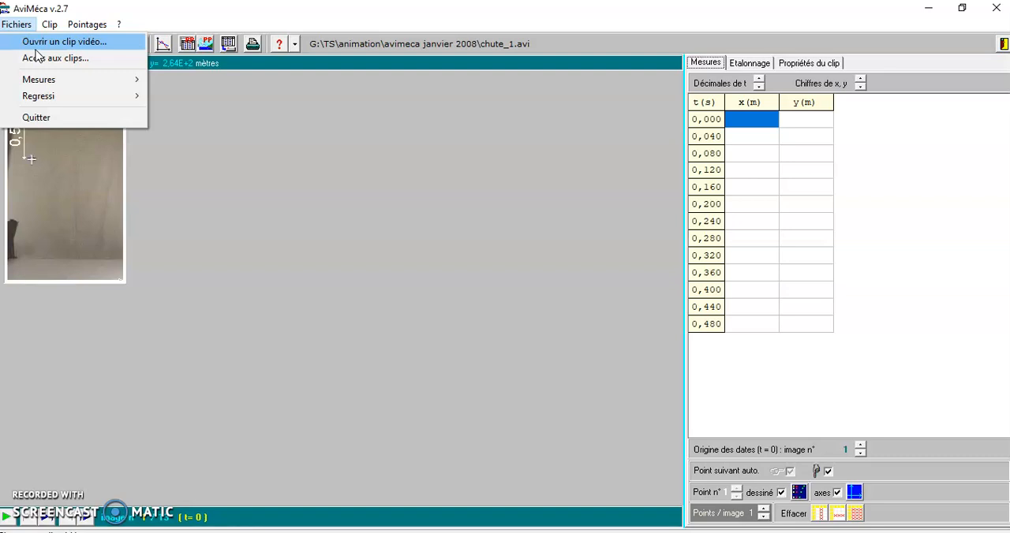
pyautogui.click(37, 46)
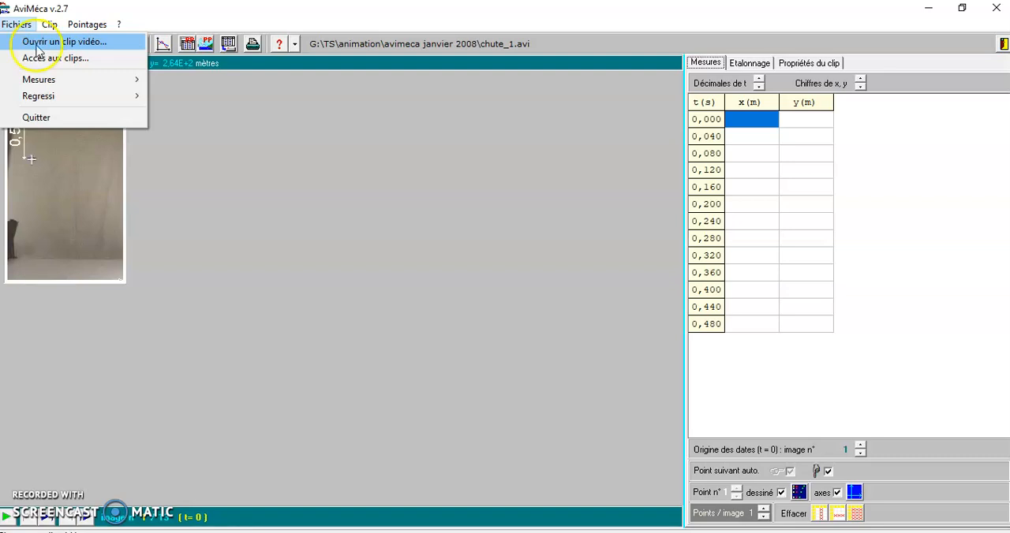
pyautogui.click(364, 278)
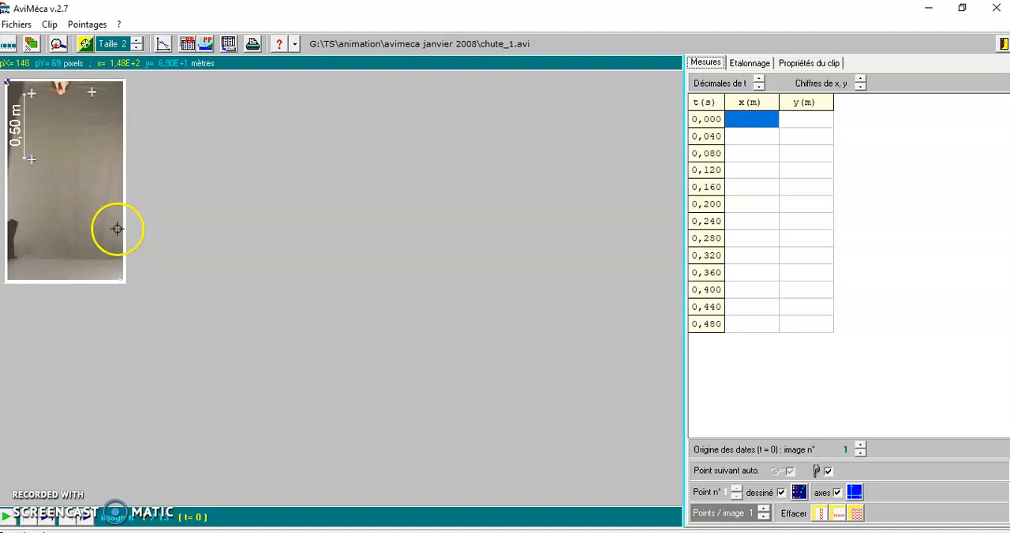
# Enlarge the video clip to 215% with the Adapter sizing option.
pyautogui.click(49, 25)
pyautogui.click(57, 59)
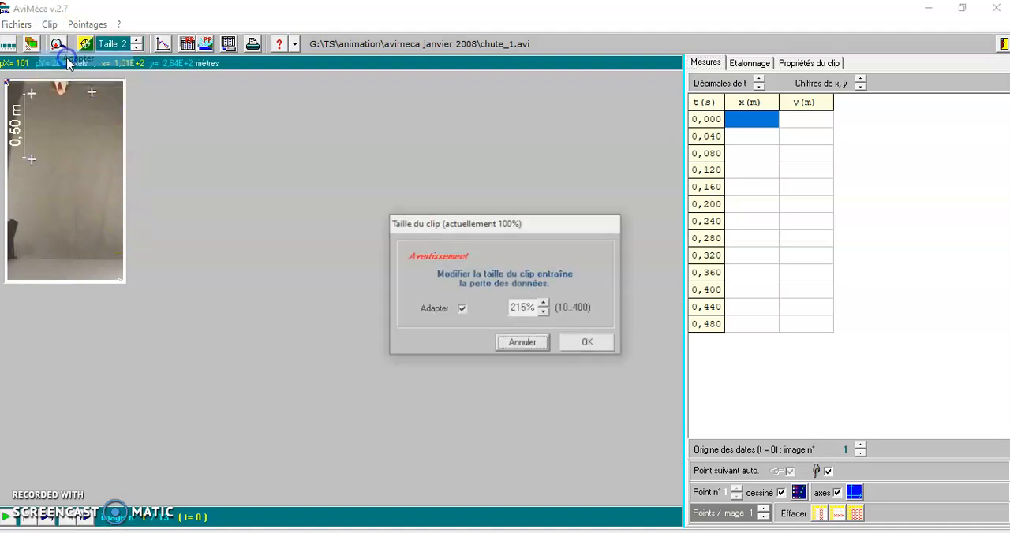
pyautogui.click(613, 348)
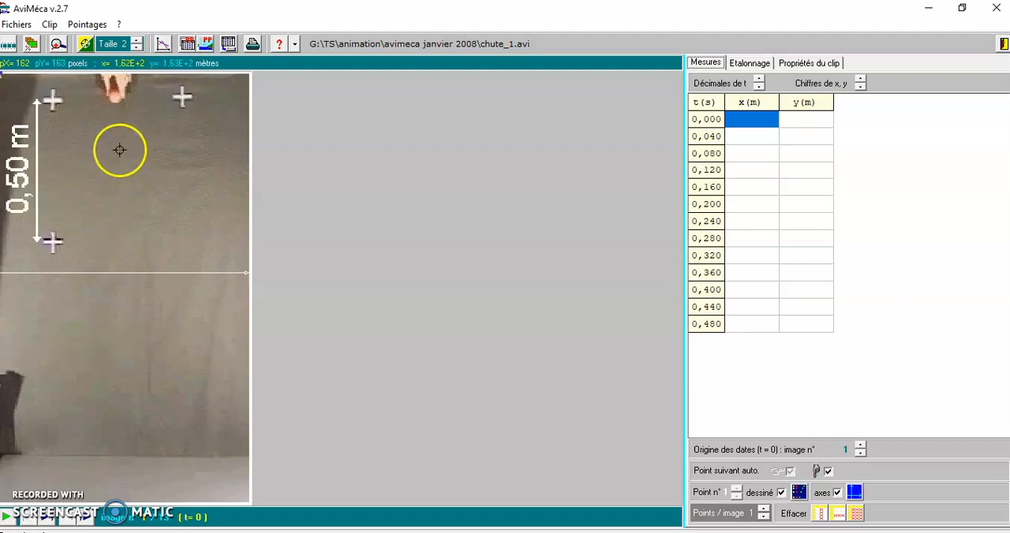
# Set the size of the plotted points to 3 and check the point size options.
pyautogui.click(136, 41)
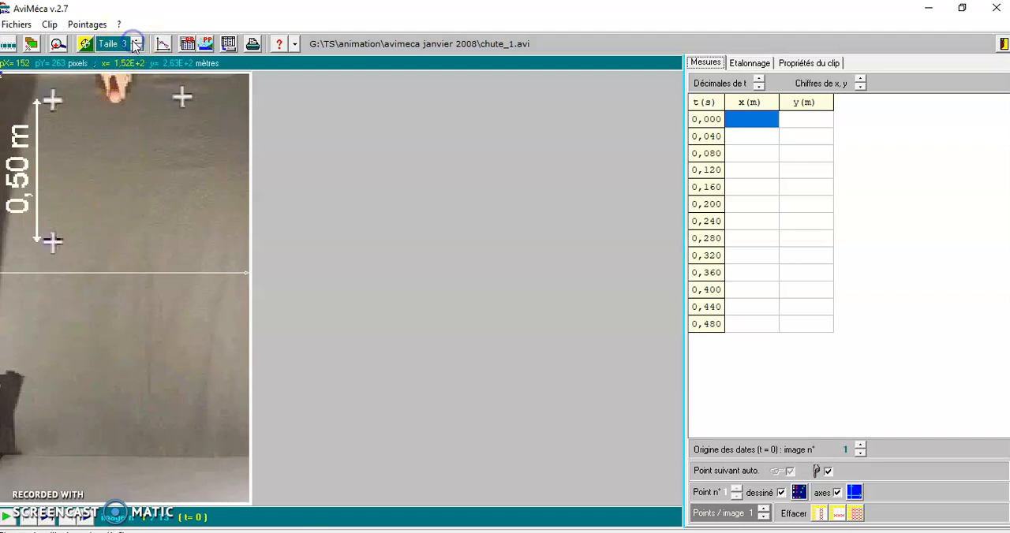
pyautogui.click(94, 206)
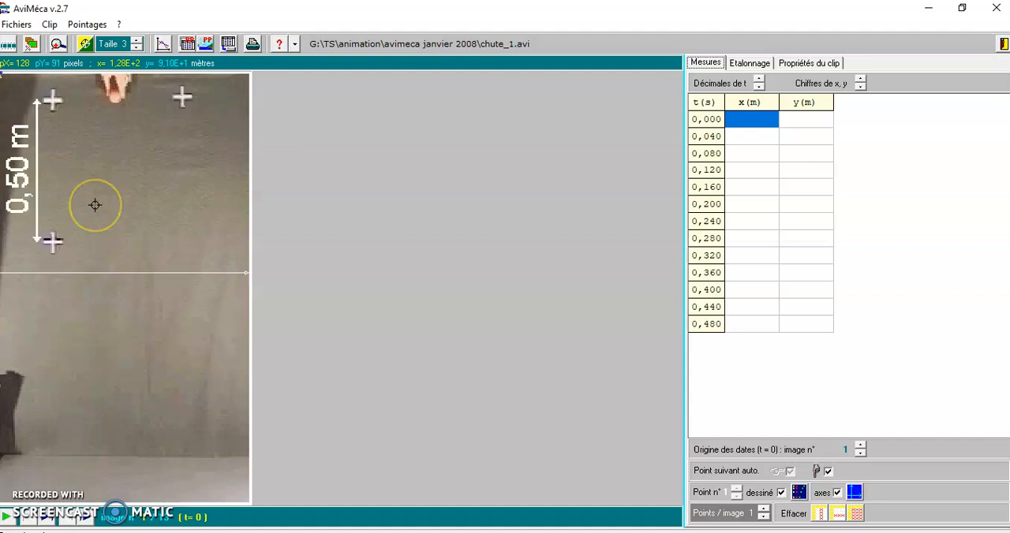
pyautogui.click(67, 43)
pyautogui.click(79, 25)
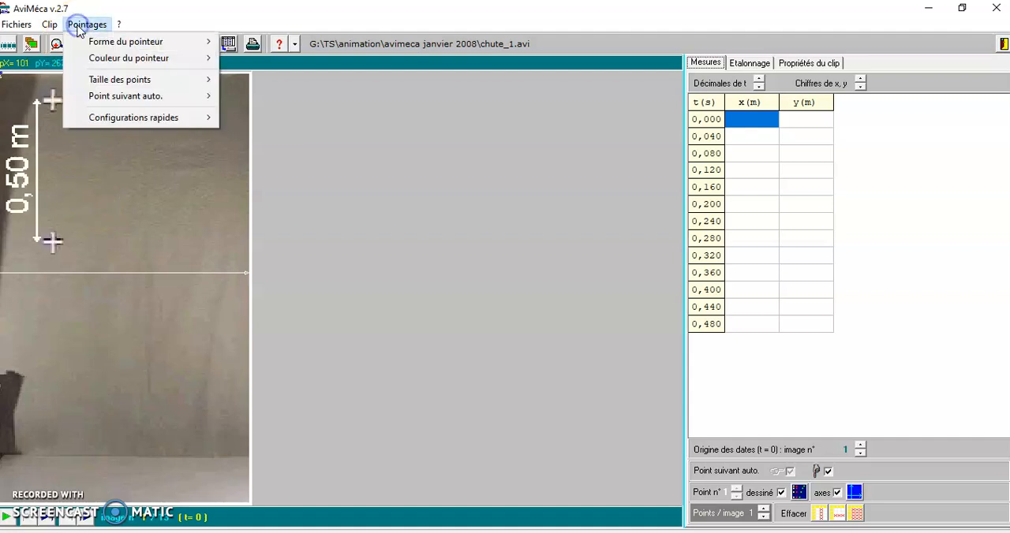
pyautogui.moveTo(123, 85)
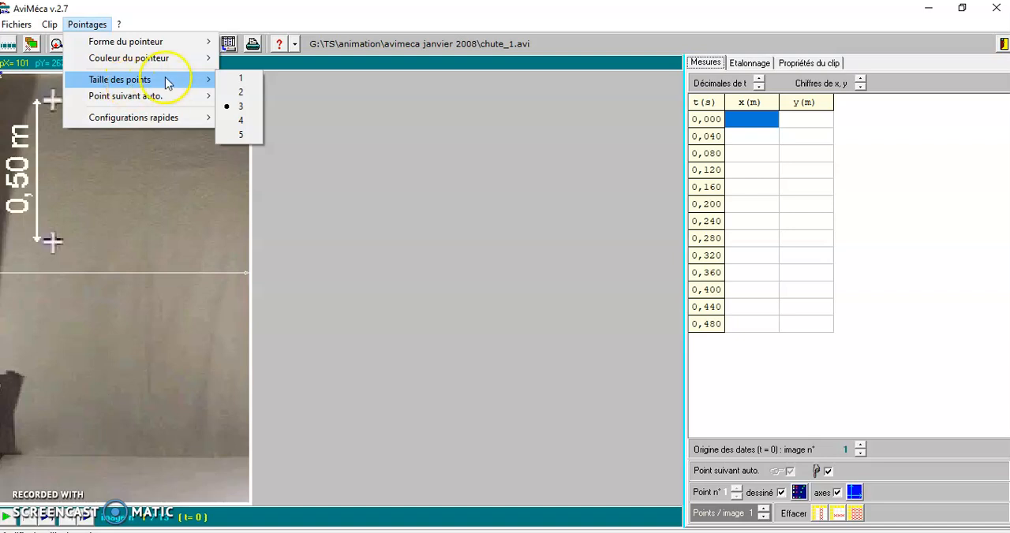
pyautogui.click(426, 165)
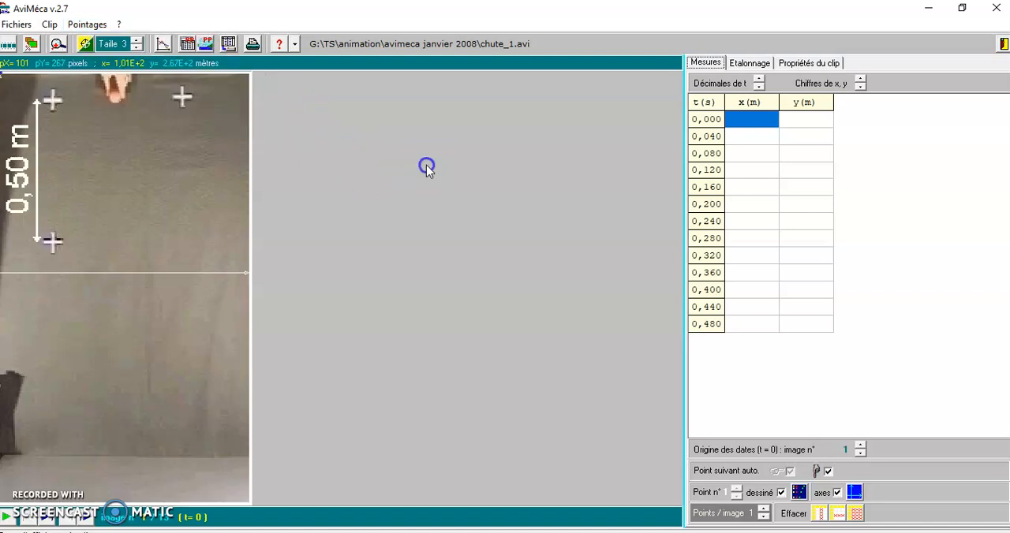
# Play the falling ball clip, step through its first frames, and return to the first image.
pyautogui.click(10, 518)
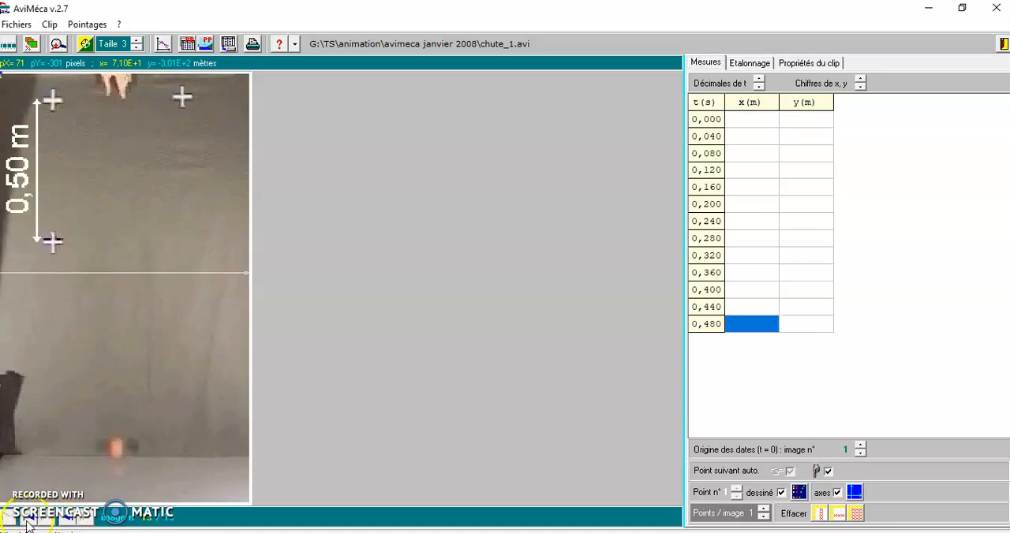
pyautogui.click(29, 519)
pyautogui.click(88, 518)
pyautogui.click(88, 519)
pyautogui.click(88, 519)
pyautogui.click(88, 519)
pyautogui.click(88, 519)
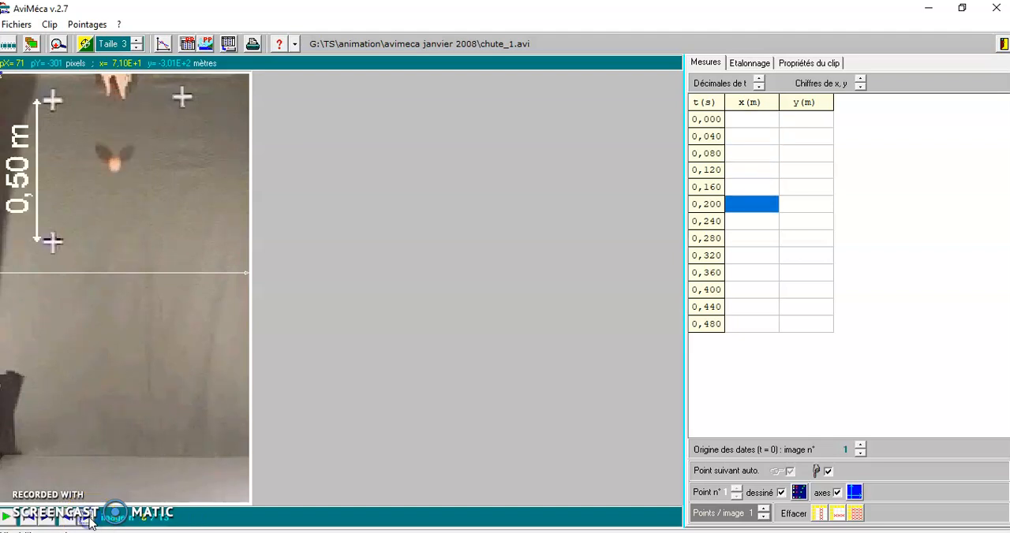
pyautogui.click(27, 521)
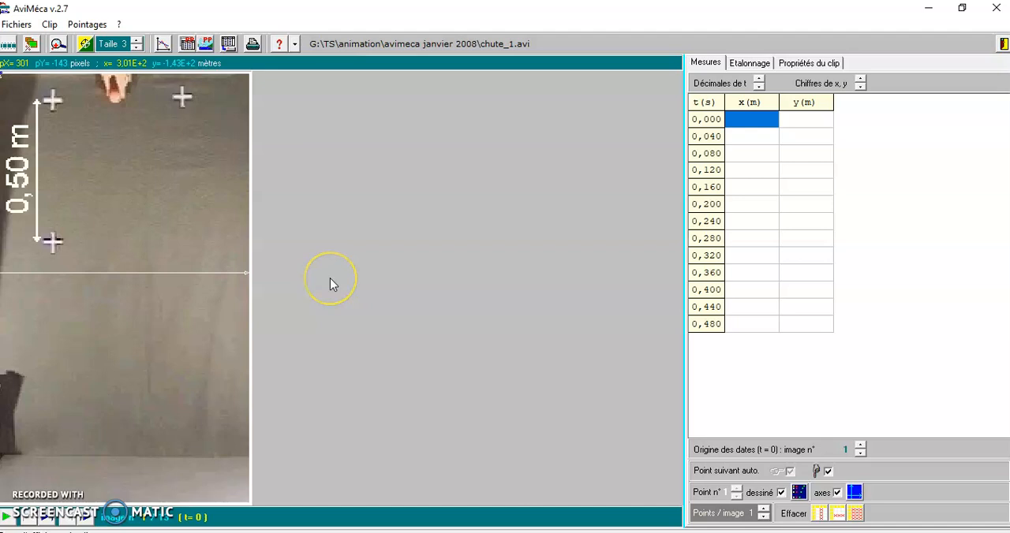
# Place the calibration origin on the ball in the first image, with x pointing right and y pointing down.
pyautogui.click(752, 64)
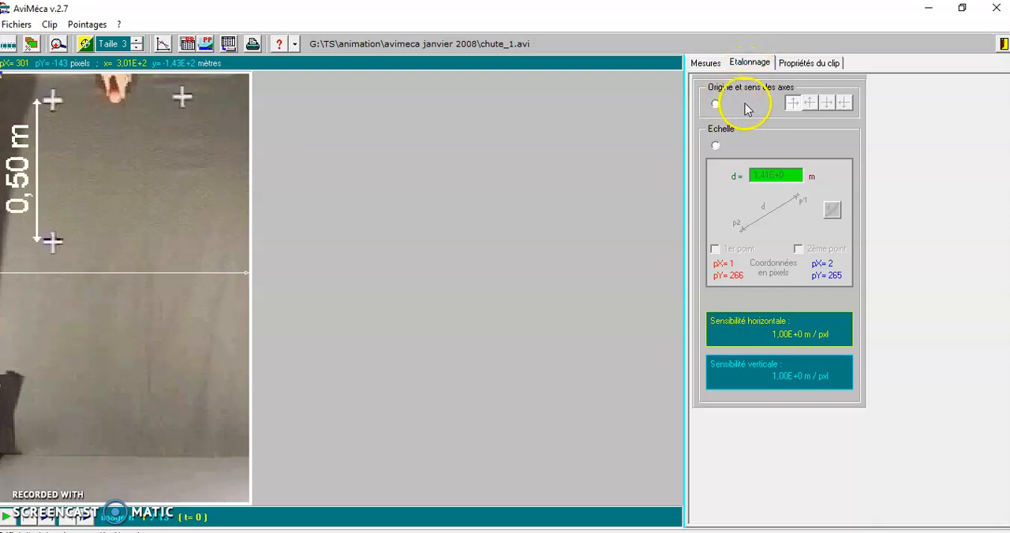
pyautogui.click(716, 105)
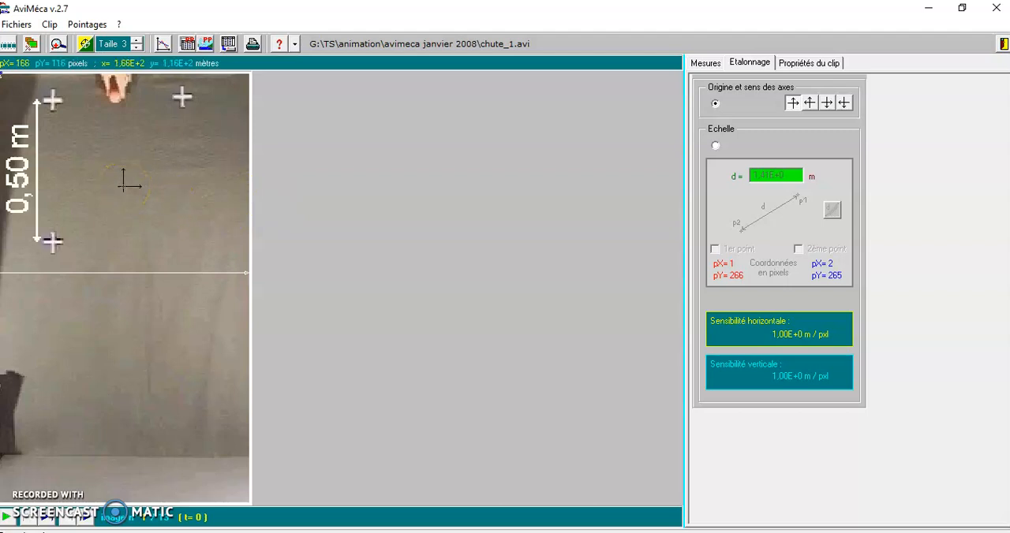
pyautogui.click(116, 98)
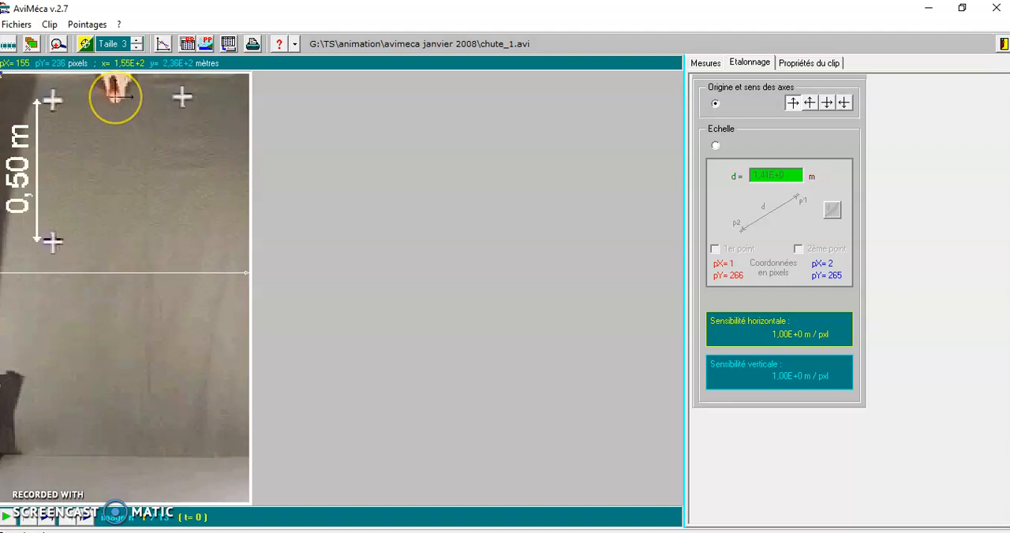
pyautogui.click(117, 97)
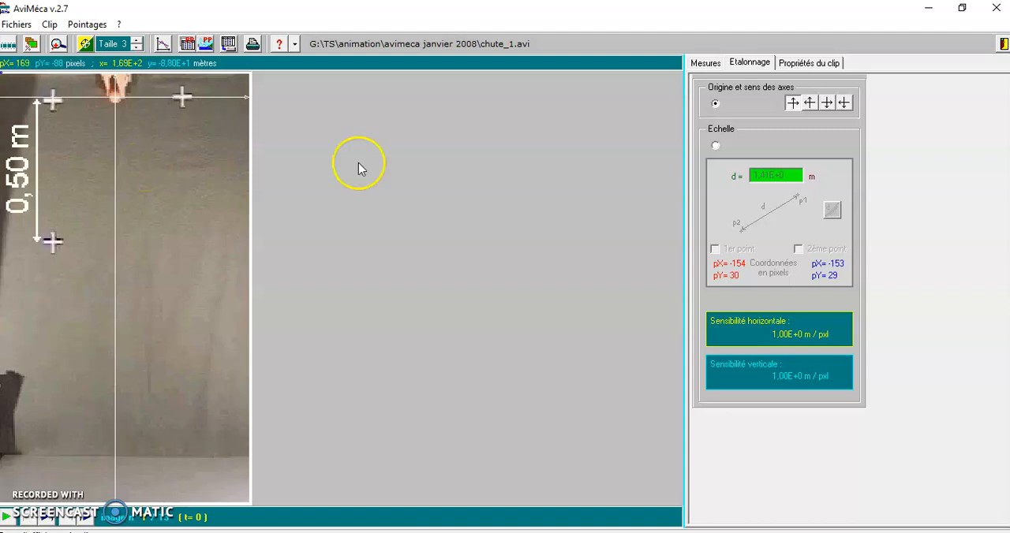
pyautogui.click(828, 103)
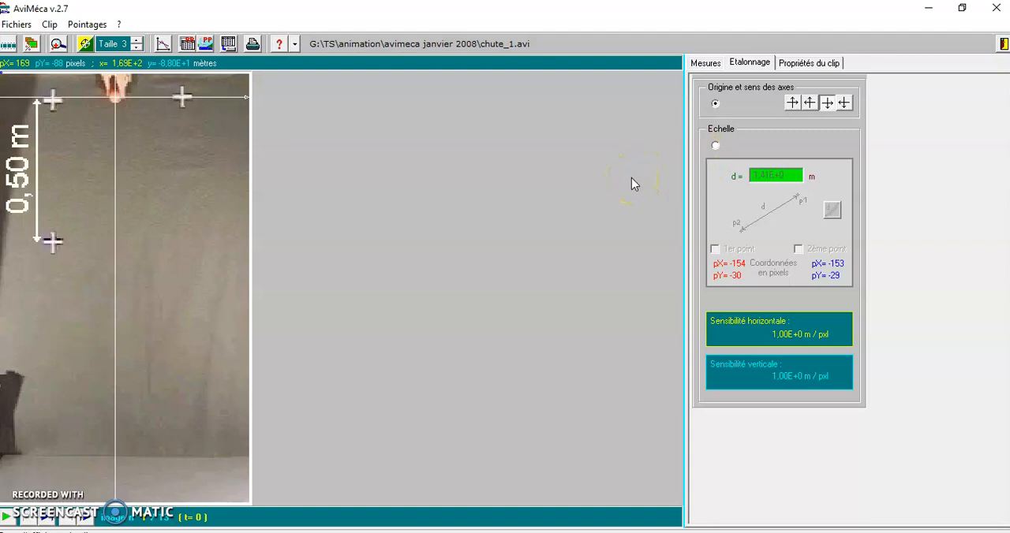
# Define the scale from the upper cross to the lower cross of the vertical marker as a distance of 0,5 m.
pyautogui.click(715, 147)
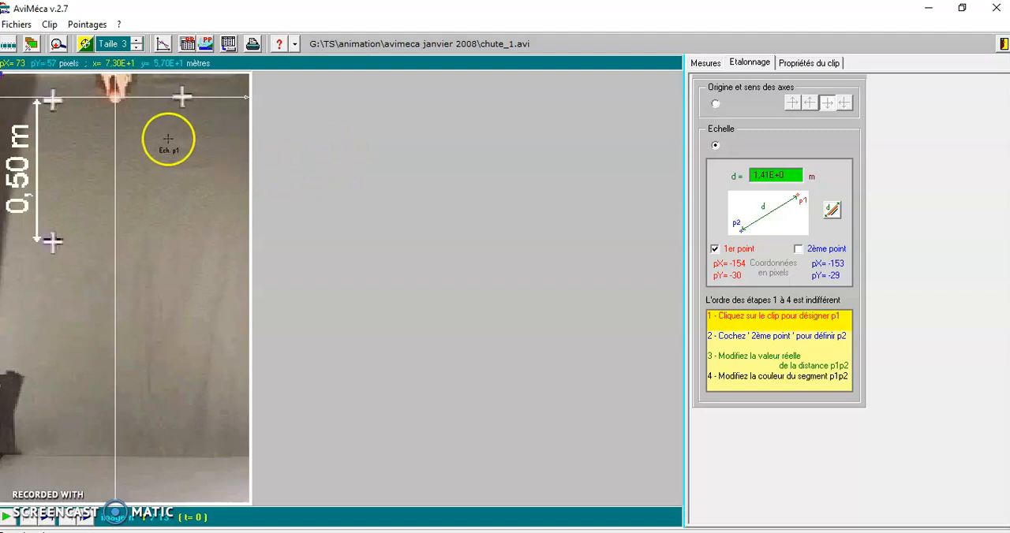
pyautogui.click(51, 97)
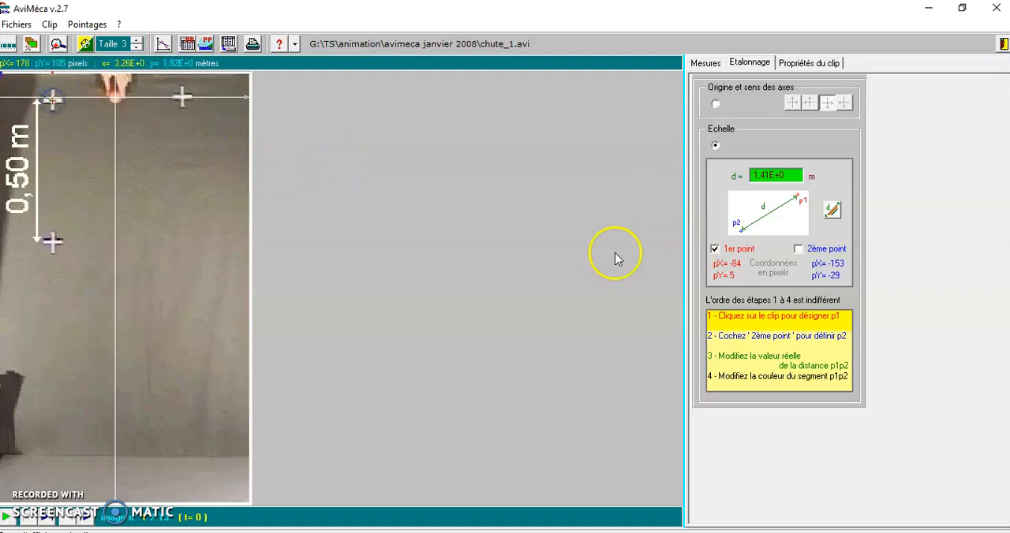
pyautogui.click(797, 249)
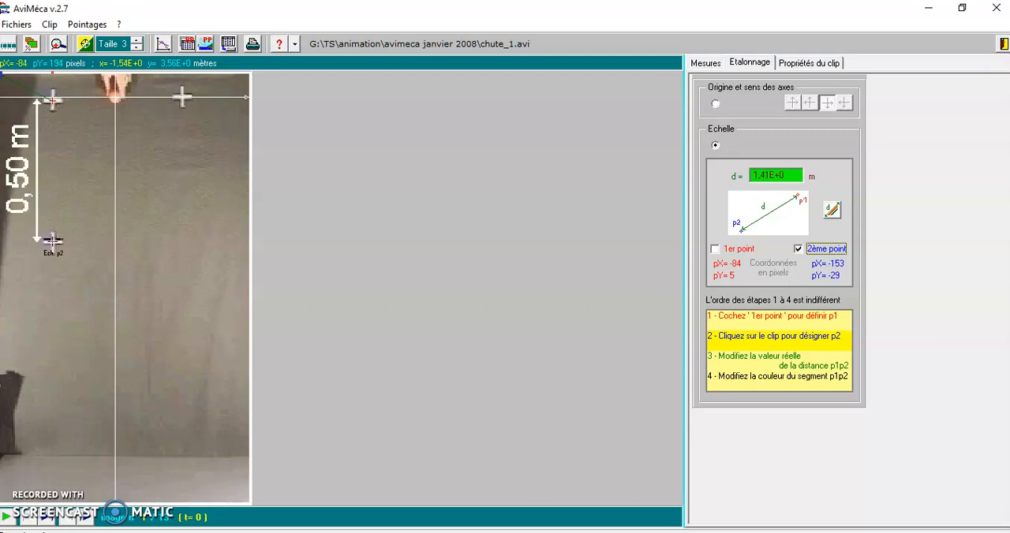
pyautogui.click(52, 240)
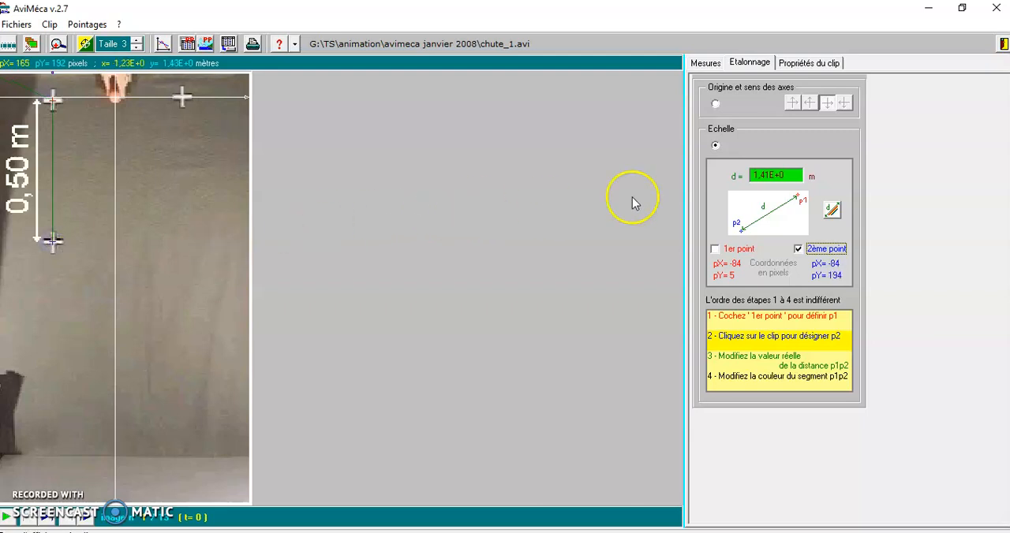
pyautogui.click(800, 175)
pyautogui.write('0,5')
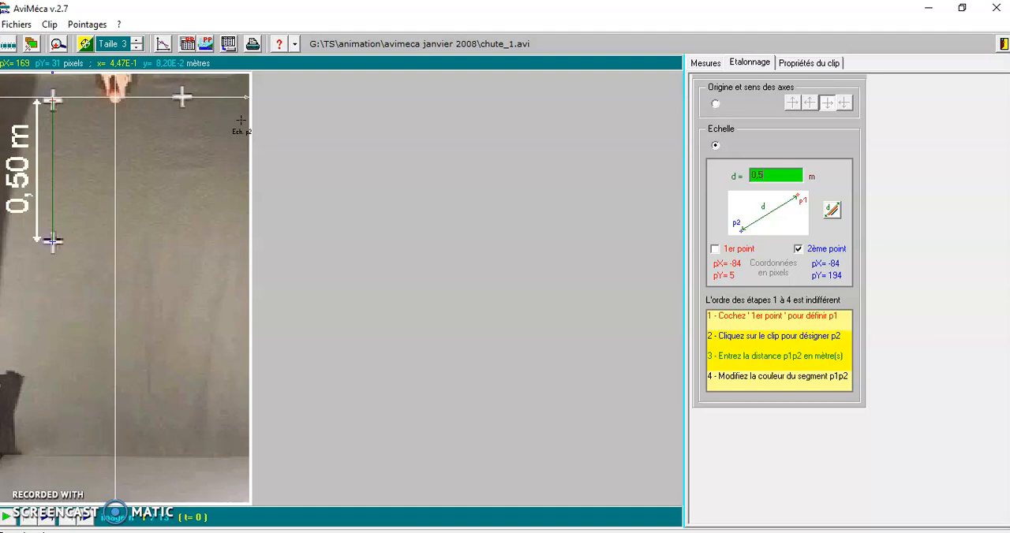
# Using the magnifier, mark the ball's position frame by frame in the measurements from t = 0,000 s to 0,400 s.
pyautogui.click(711, 63)
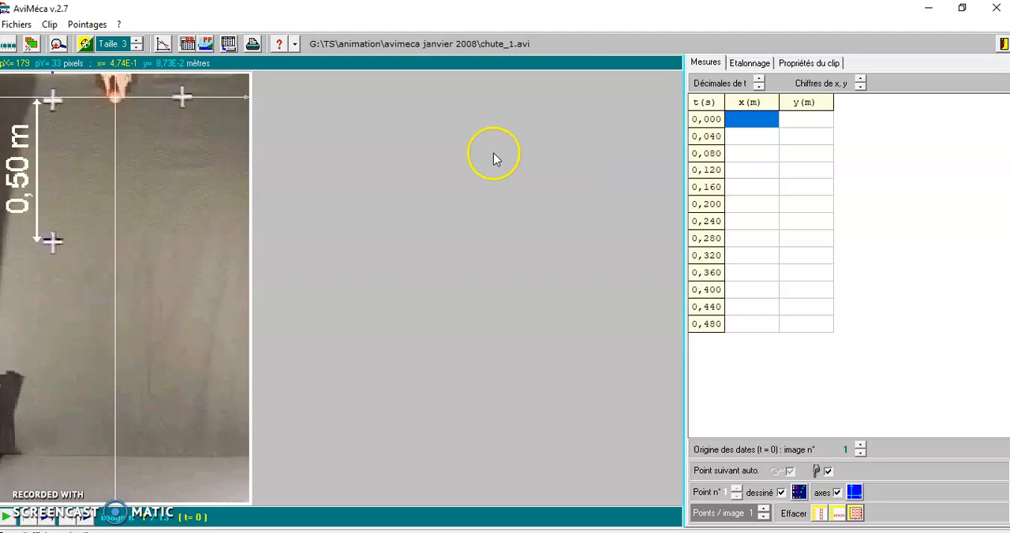
pyautogui.click(58, 45)
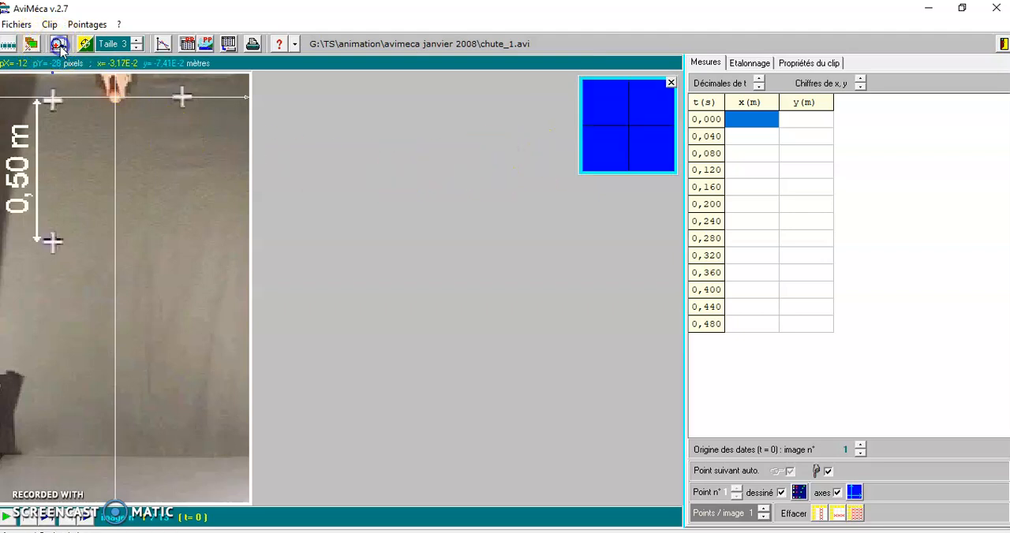
pyautogui.click(115, 96)
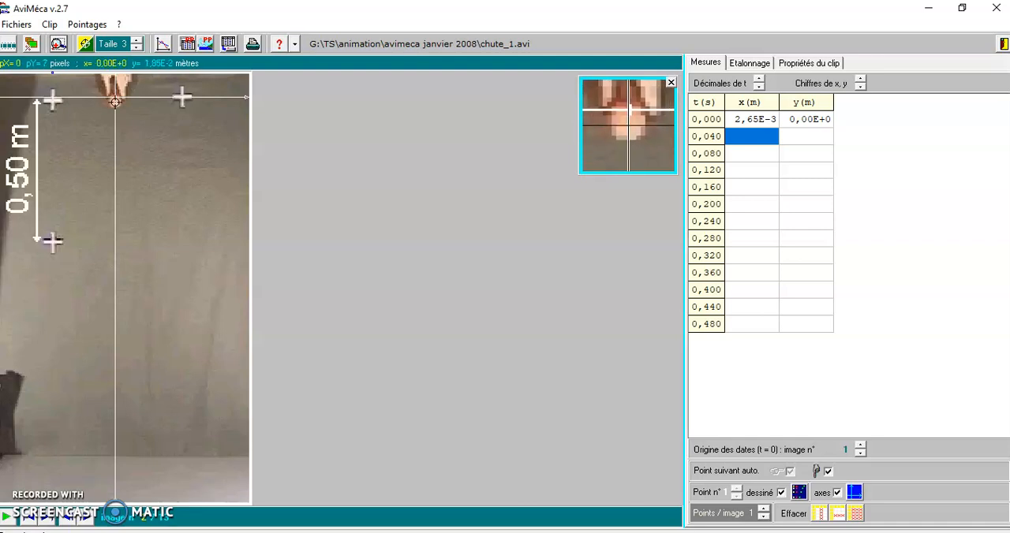
pyautogui.click(116, 103)
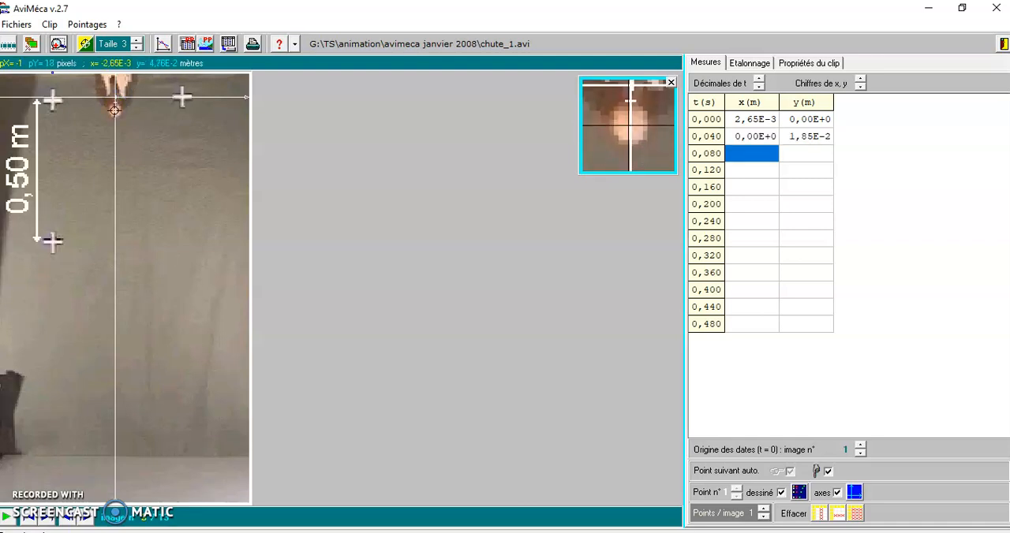
pyautogui.click(115, 110)
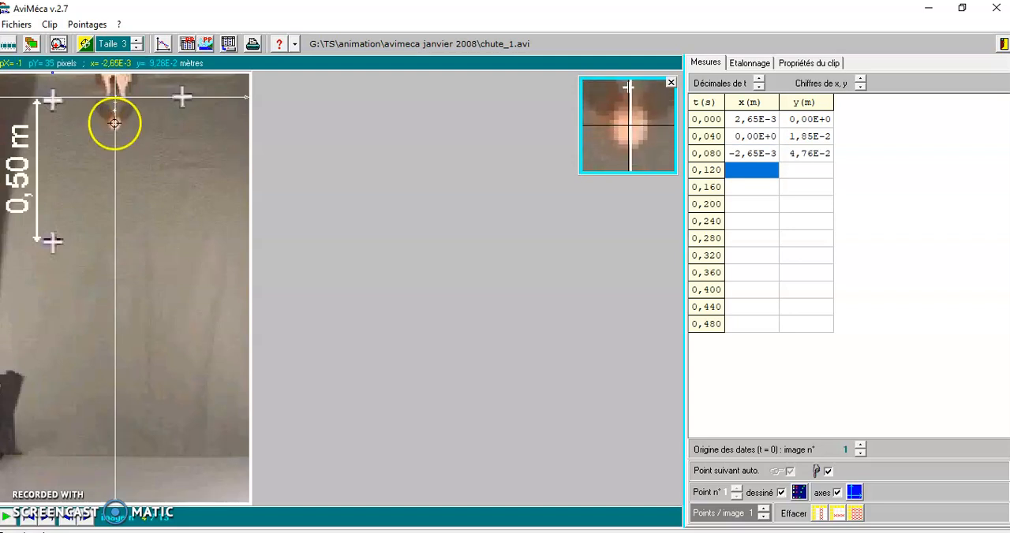
pyautogui.click(115, 119)
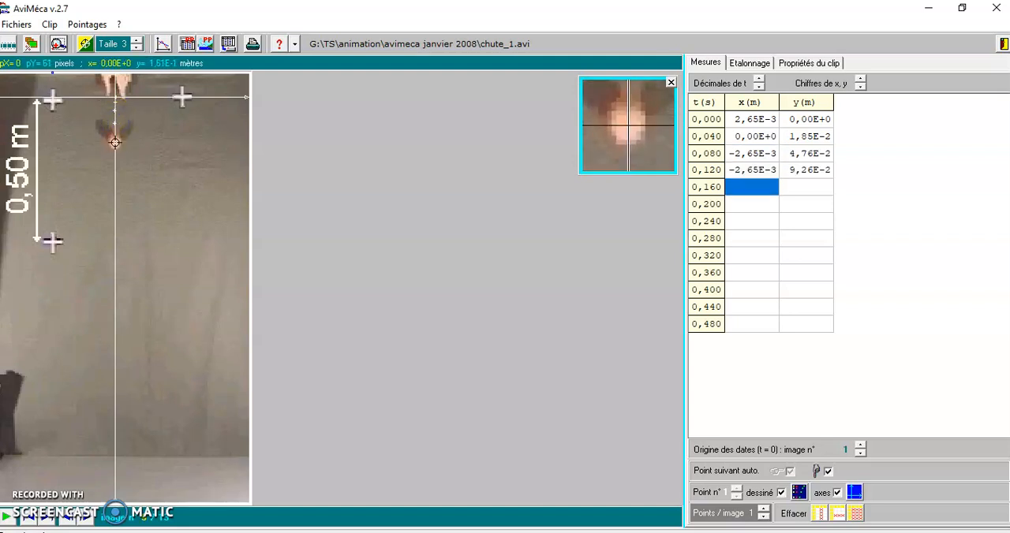
pyautogui.click(114, 143)
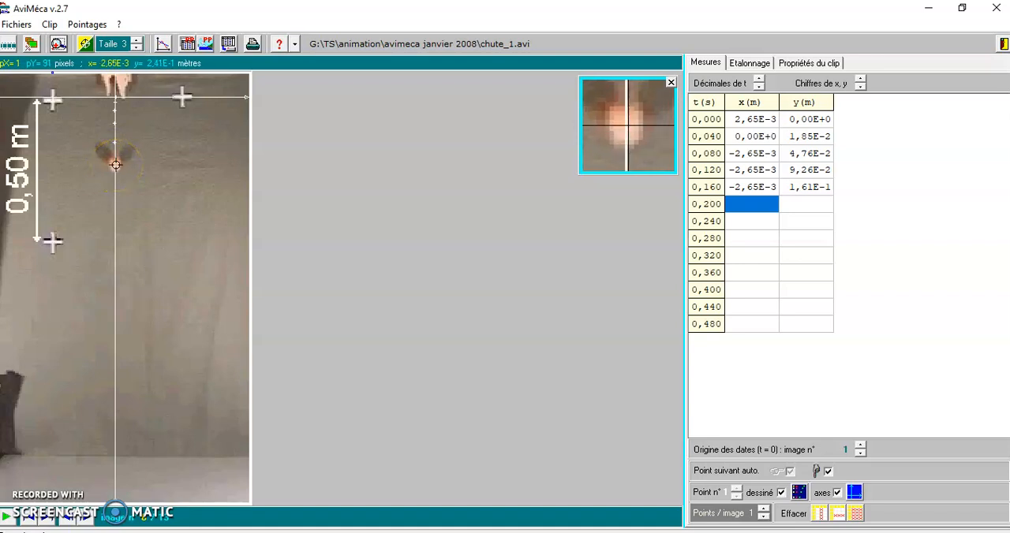
pyautogui.click(115, 164)
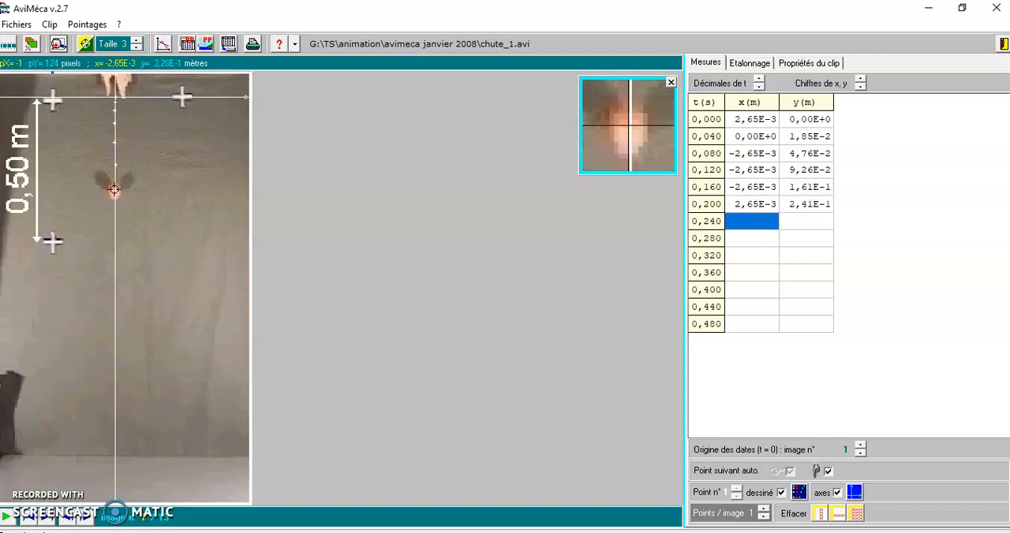
pyautogui.click(114, 192)
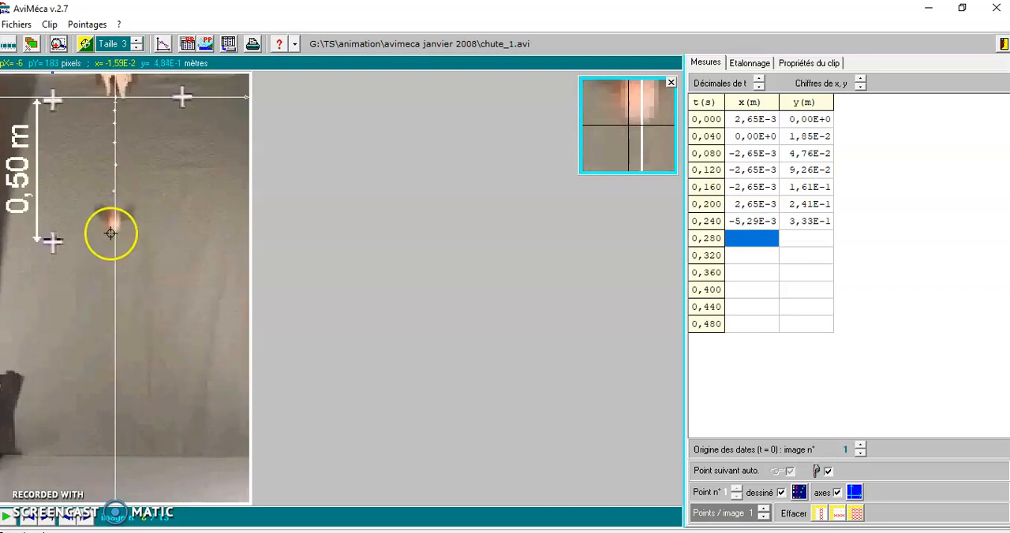
pyautogui.click(113, 225)
pyautogui.click(115, 261)
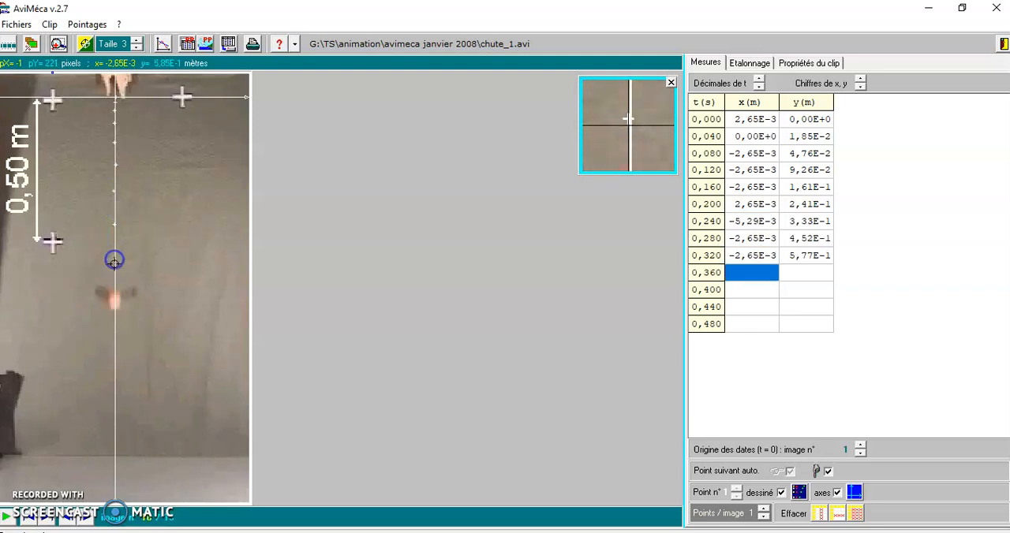
pyautogui.click(115, 302)
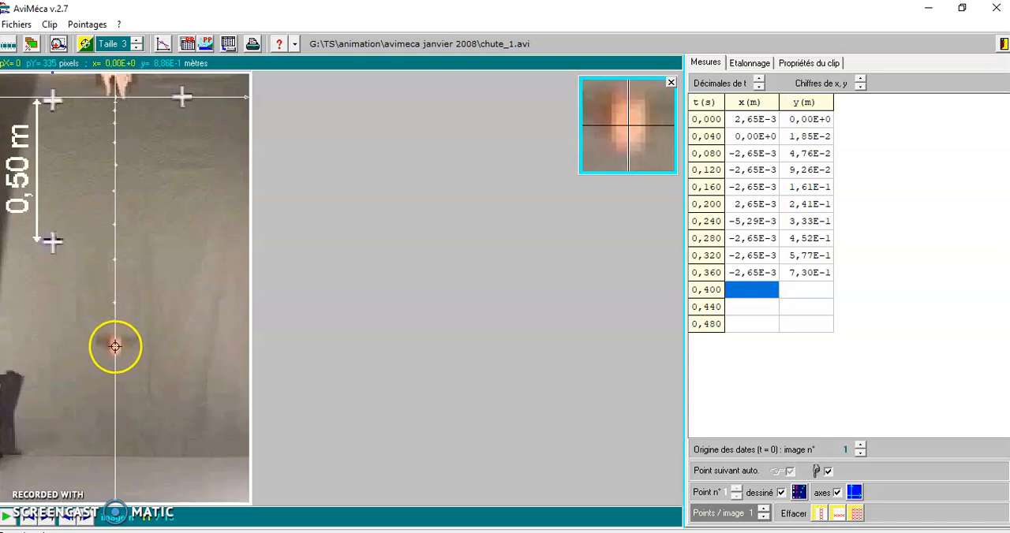
pyautogui.click(115, 346)
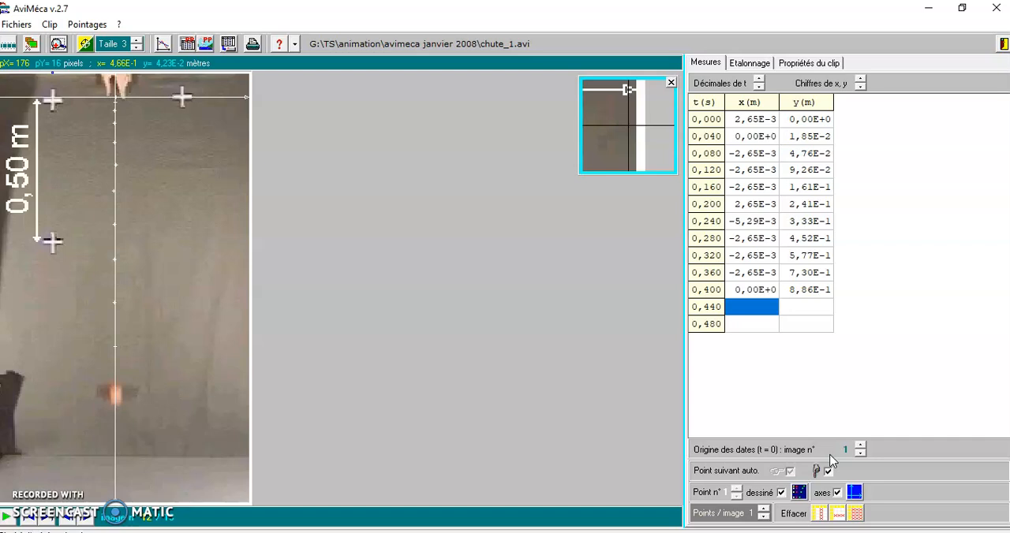
# Try moving the time origin to image 3, and restore it to image 1.
pyautogui.click(860, 449)
pyautogui.click(861, 445)
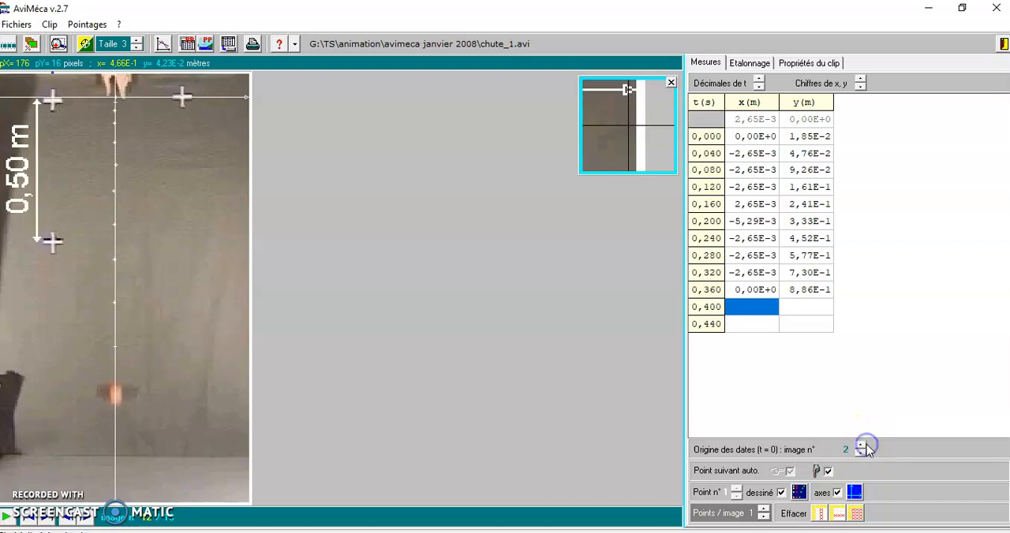
pyautogui.click(862, 446)
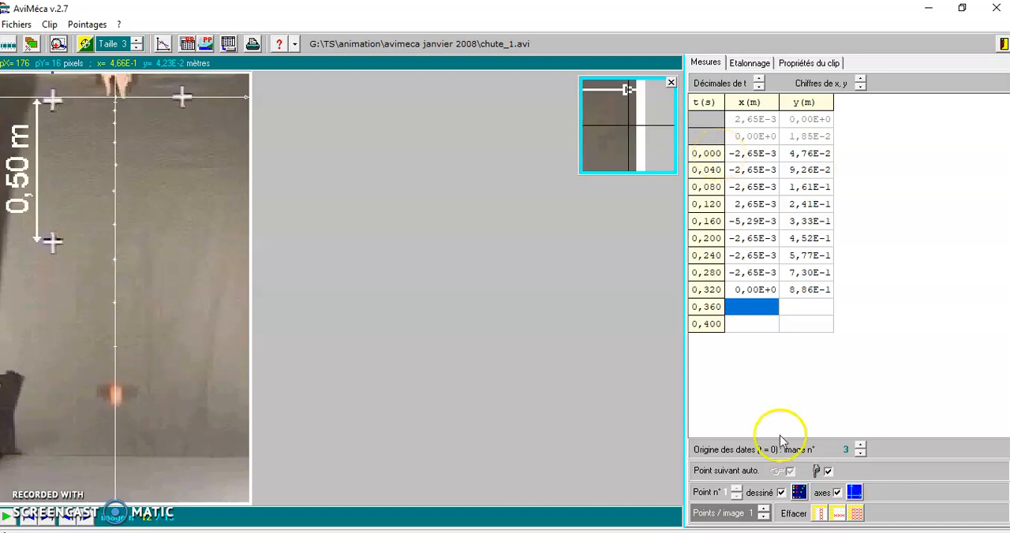
pyautogui.click(861, 455)
pyautogui.click(861, 454)
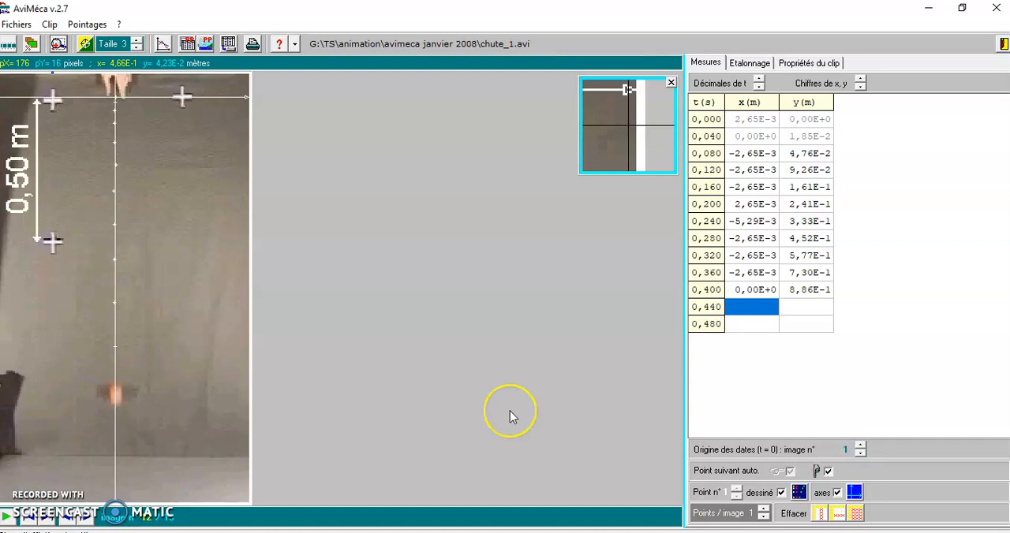